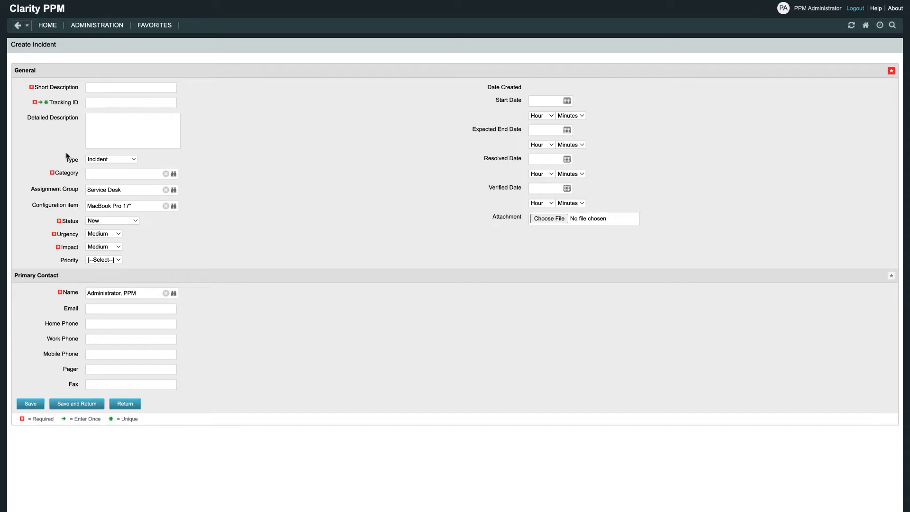
# Step: Enter short description "User is not able to enter login portal", tracking ID 7895 and detailed description "when user logs into website they cannot access the login page"
pyautogui.write('User is not able to enter login portal')
pyautogui.press('Tab')
pyautogui.write('7895')
pyautogui.write('when user ')
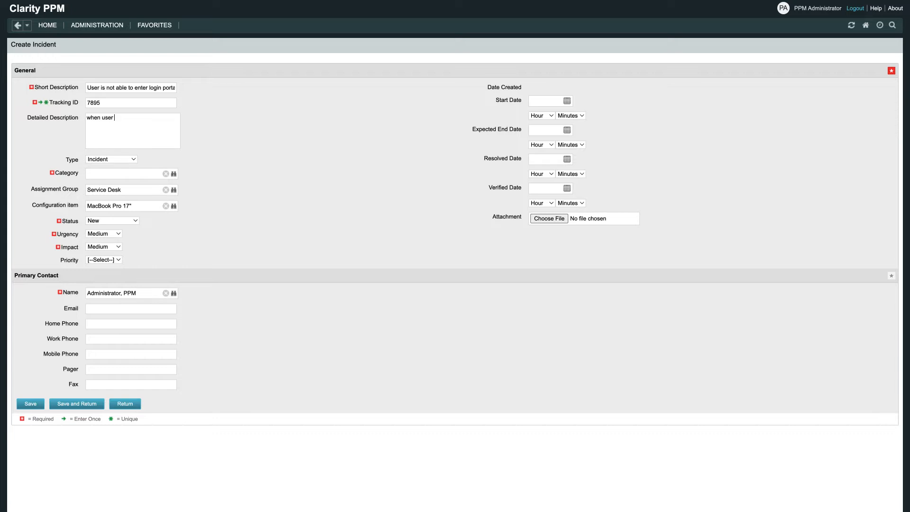
pyautogui.write('logs into website they cannot access the login page')
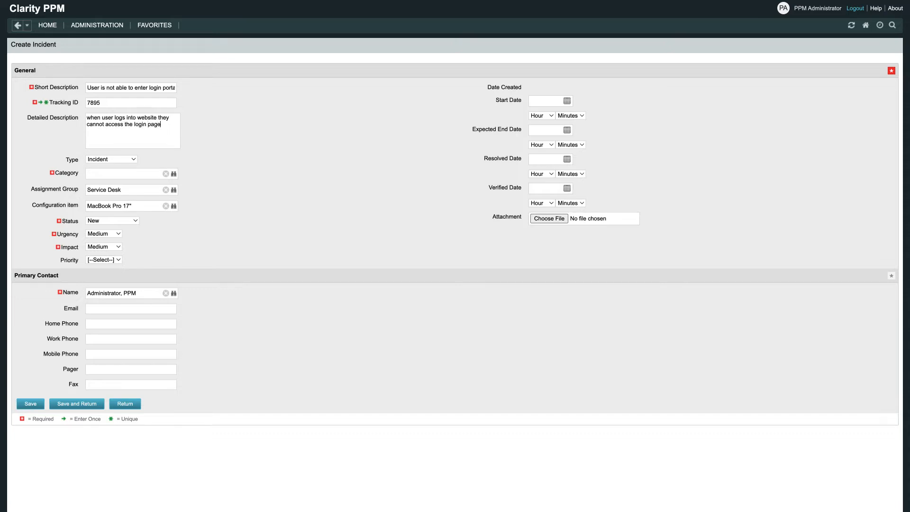
# Step: Set the incident's category to Category 1 and its assignment group to Data Team A
pyautogui.click(174, 174)
pyautogui.click(319, 245)
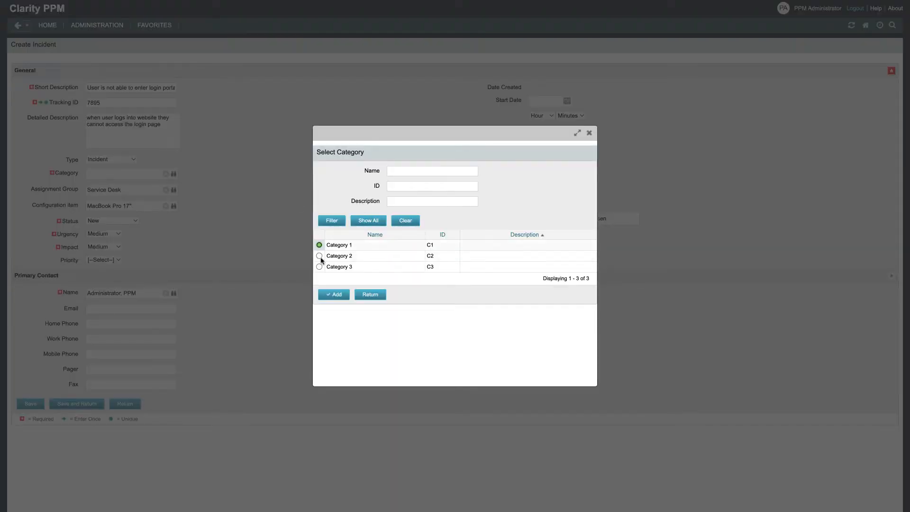
pyautogui.click(332, 293)
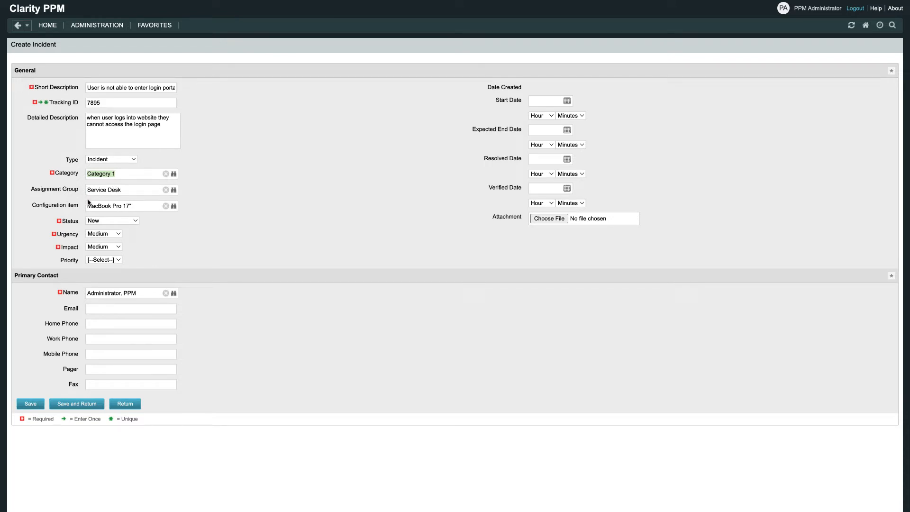
pyautogui.click(174, 191)
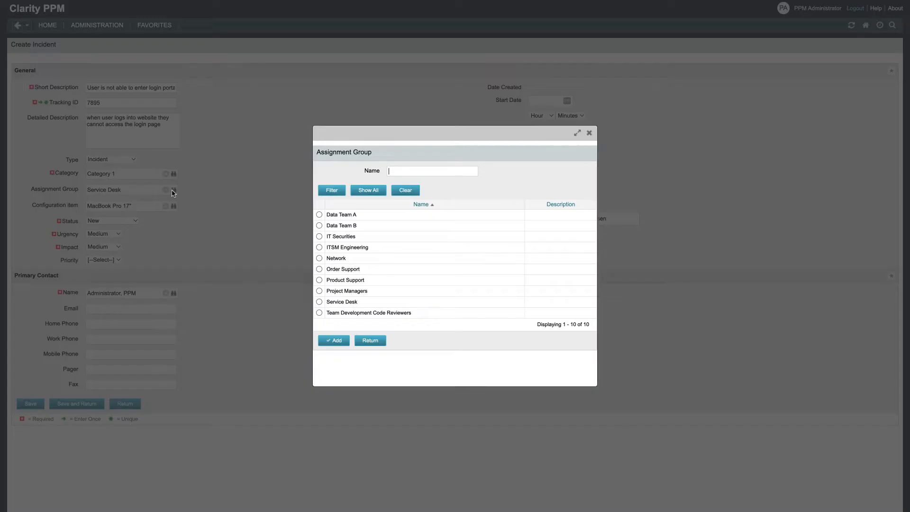
pyautogui.click(319, 215)
pyautogui.click(339, 341)
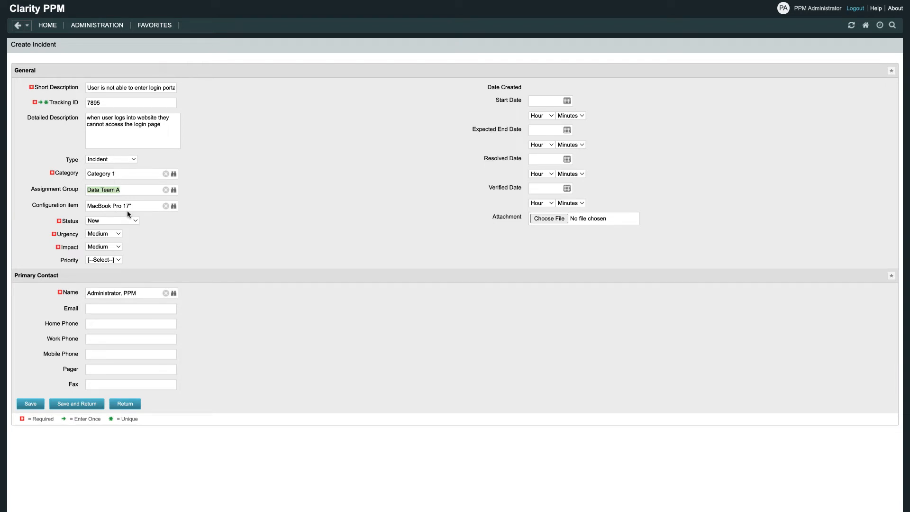
# Step: Set the new incident's urgency, impact and priority to High
pyautogui.click(118, 233)
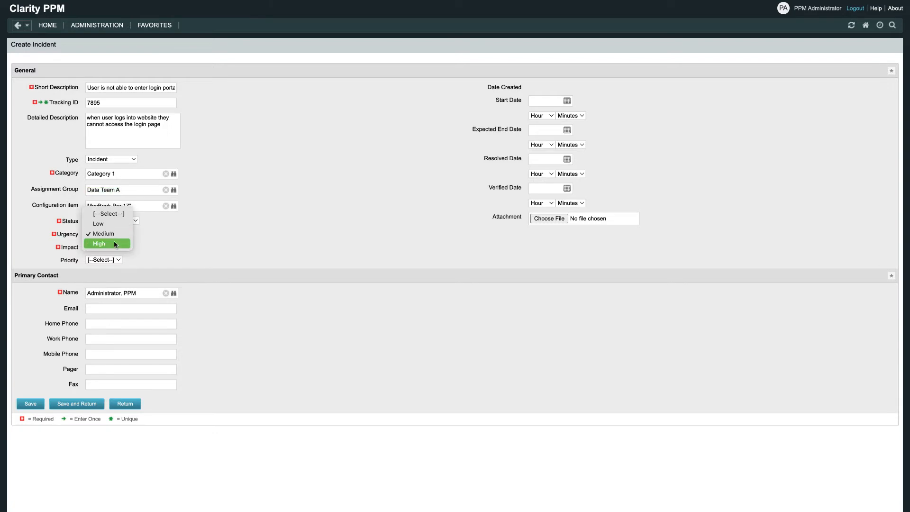
pyautogui.click(113, 243)
pyautogui.click(119, 247)
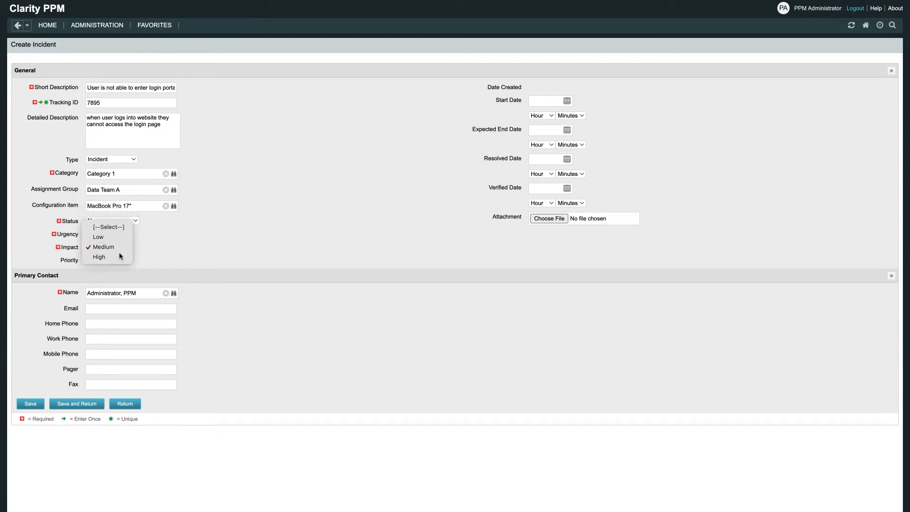
pyautogui.click(119, 254)
pyautogui.click(121, 260)
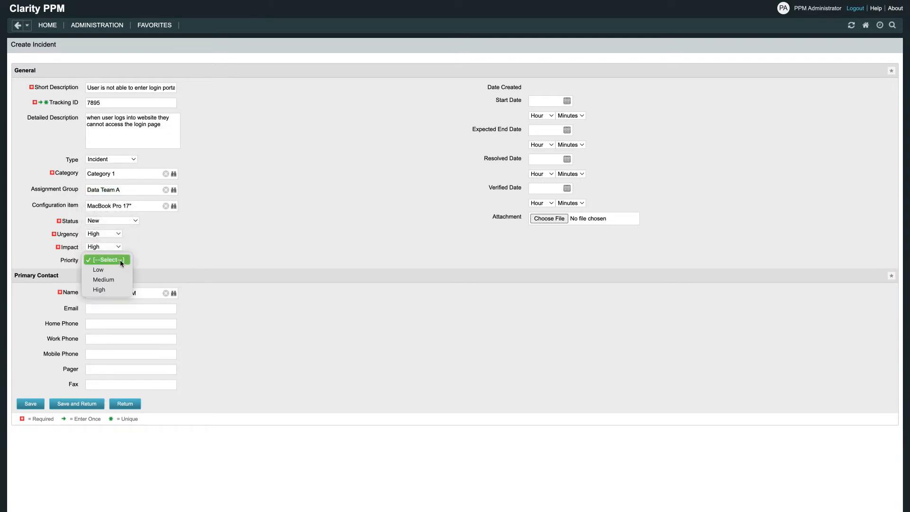
pyautogui.click(111, 289)
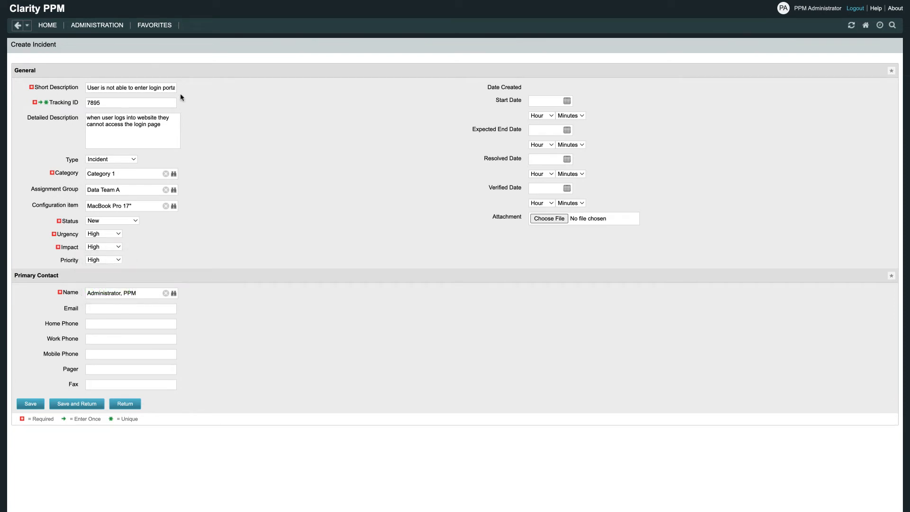
# Step: Set the start date to 3/15/2022 and expected end date to 3/18/2022, then save the incident and return to the list
pyautogui.click(567, 101)
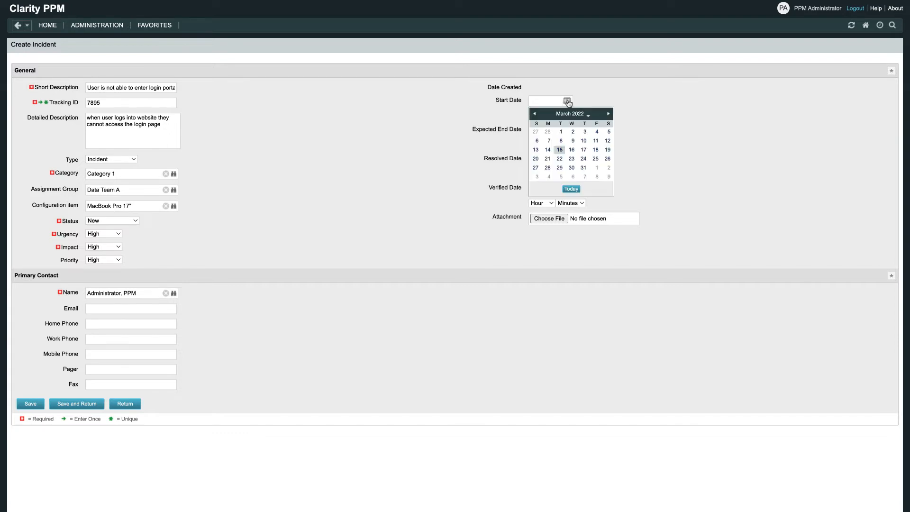
pyautogui.click(562, 151)
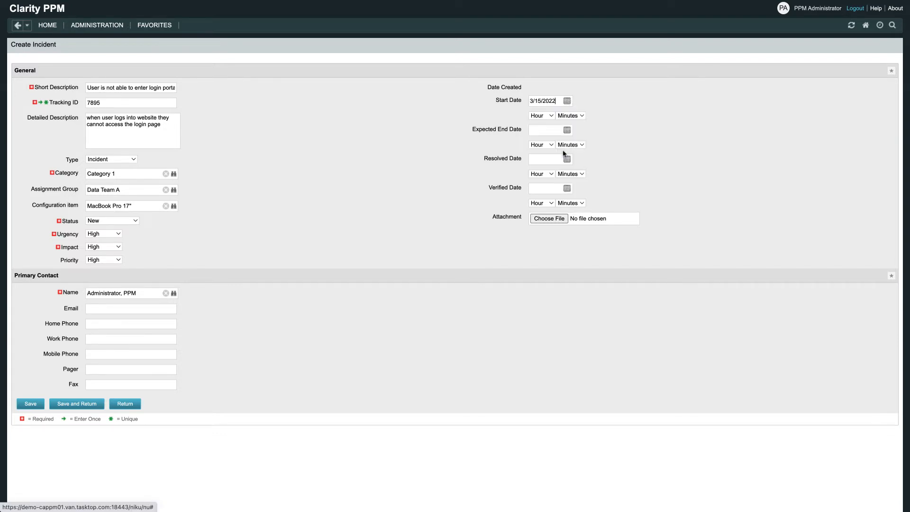
pyautogui.click(567, 130)
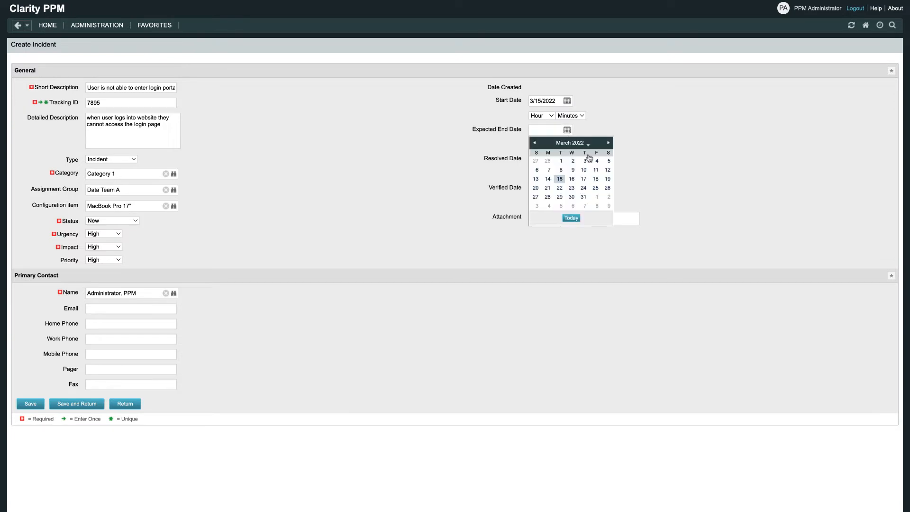
pyautogui.click(595, 180)
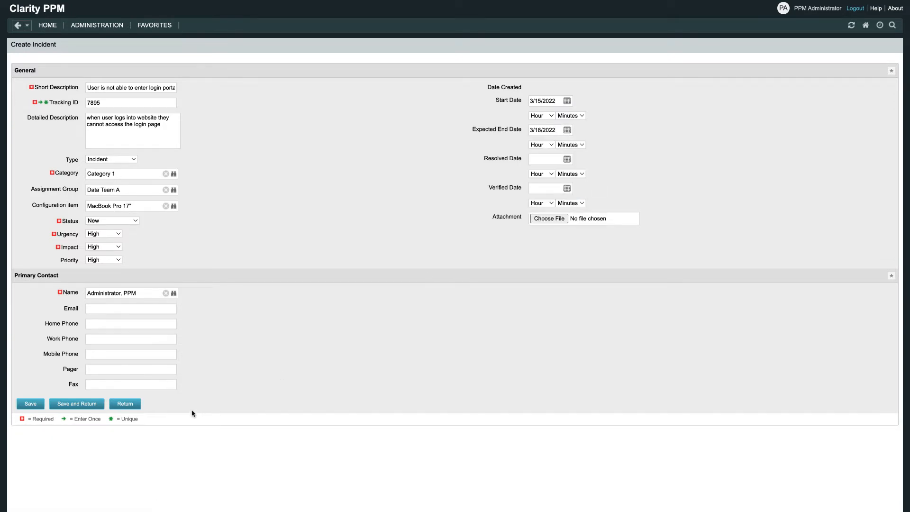
pyautogui.click(80, 405)
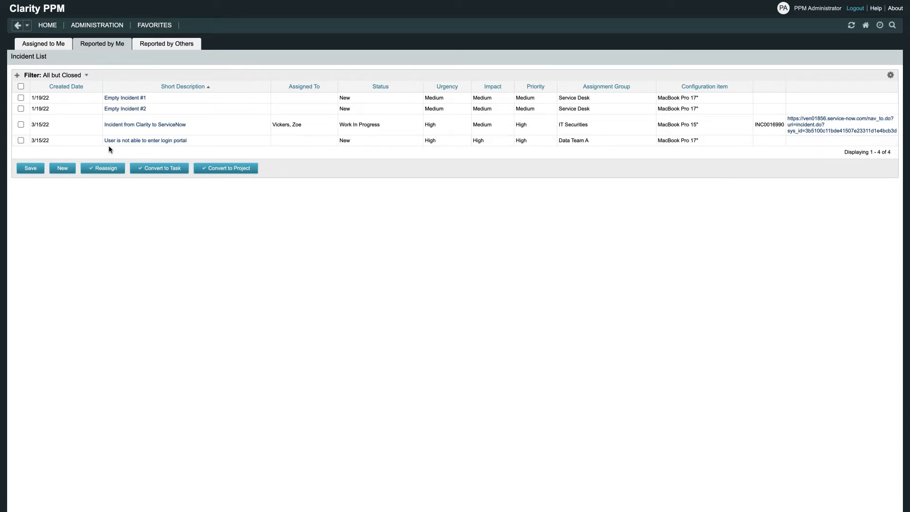
# Step: Switch to ServiceNow, refresh the incident list and open the "User is not able to enter login portal" incident to review its dates
pyautogui.hotkey('ctrl', 'Right')
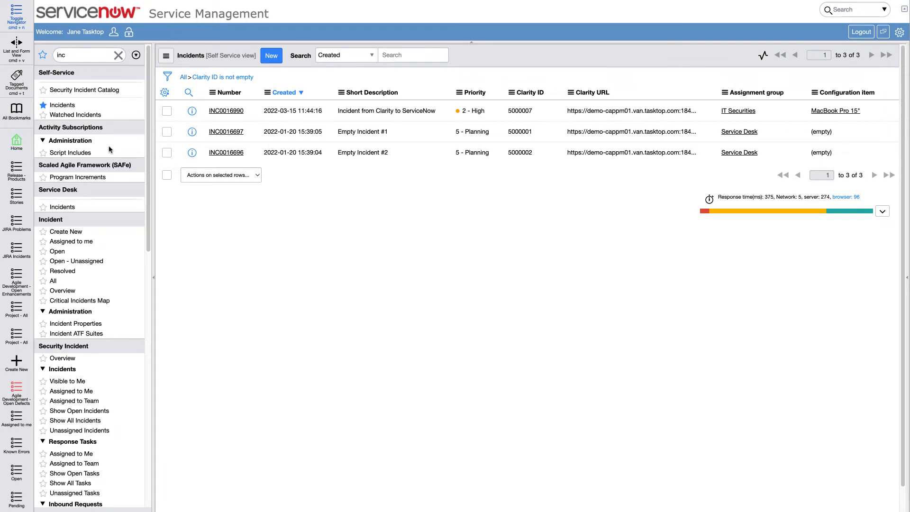
pyautogui.rightClick(510, 56)
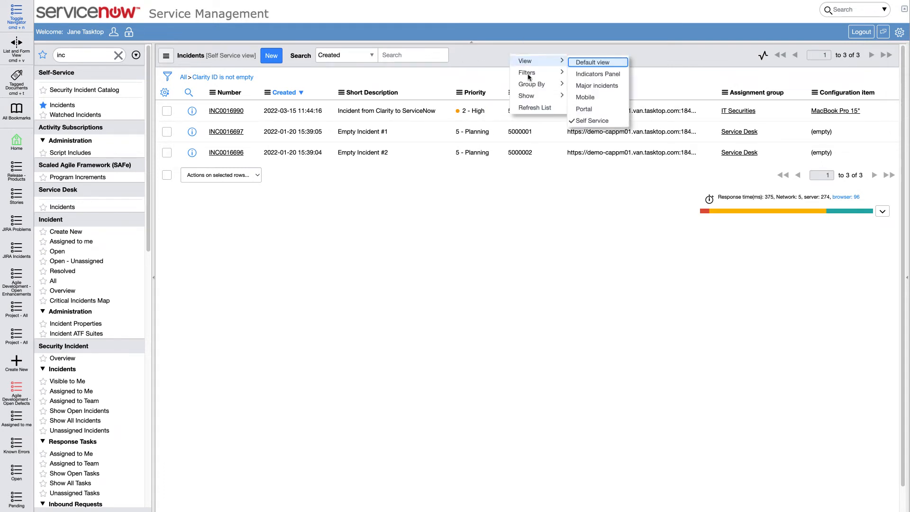
pyautogui.click(534, 107)
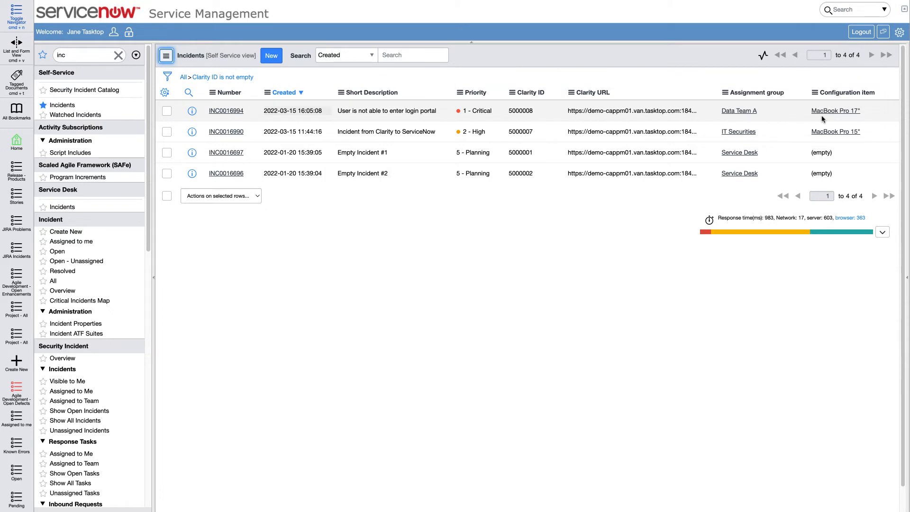
pyautogui.click(225, 111)
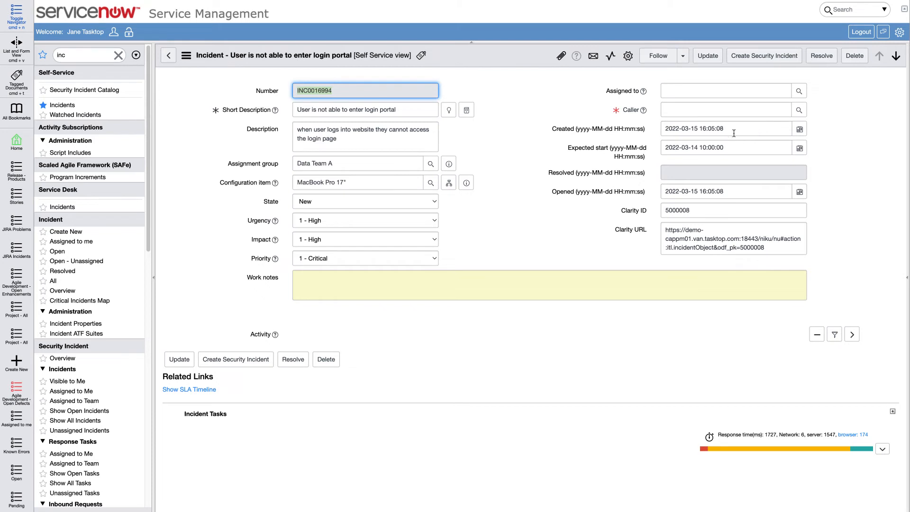
pyautogui.moveTo(733, 133)
pyautogui.moveTo(728, 153)
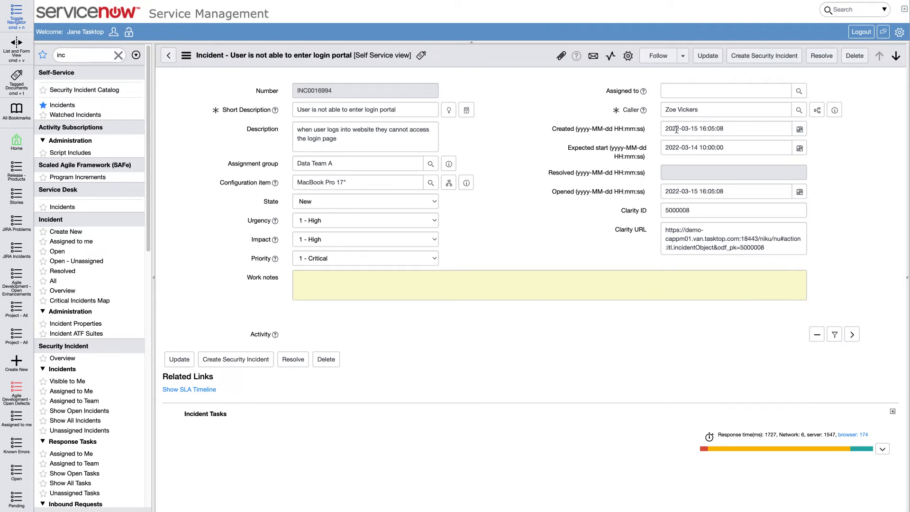
# Step: Set the incident's state to In Progress and its priority to 3 - Moderate
pyautogui.click(433, 204)
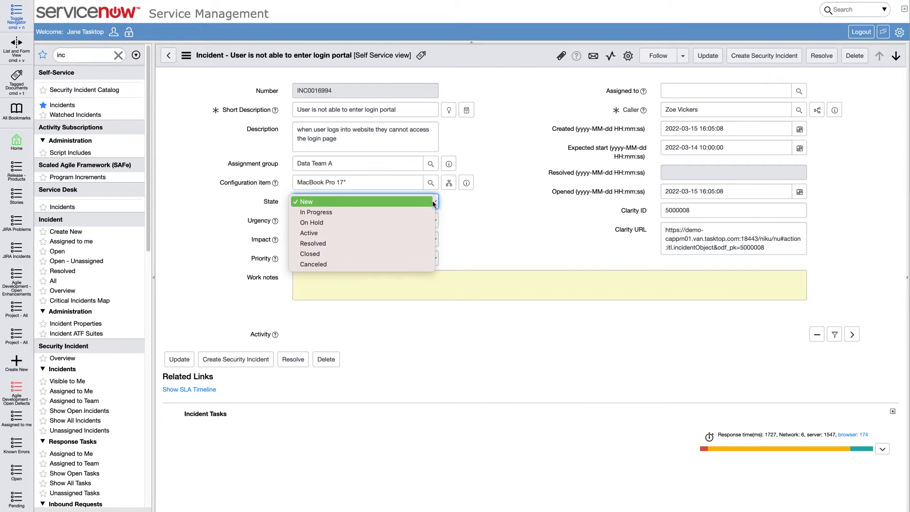
pyautogui.click(317, 213)
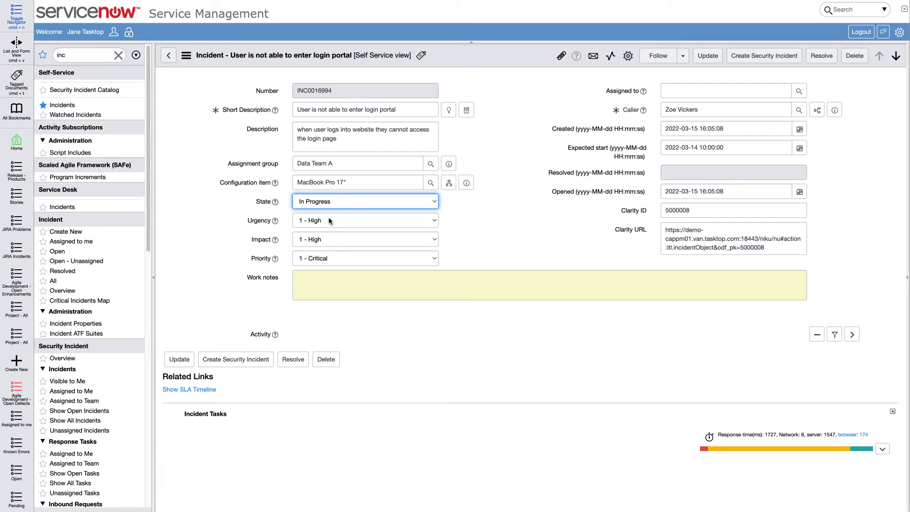
pyautogui.click(335, 260)
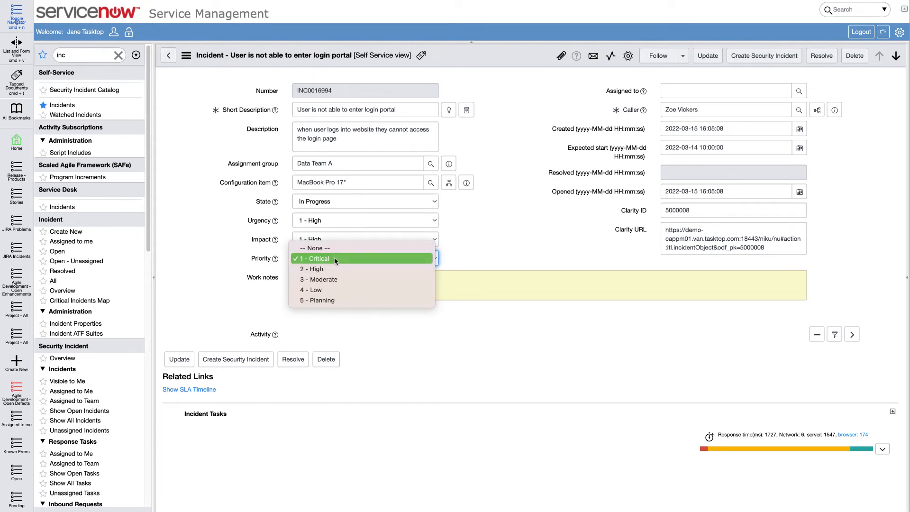
pyautogui.click(331, 281)
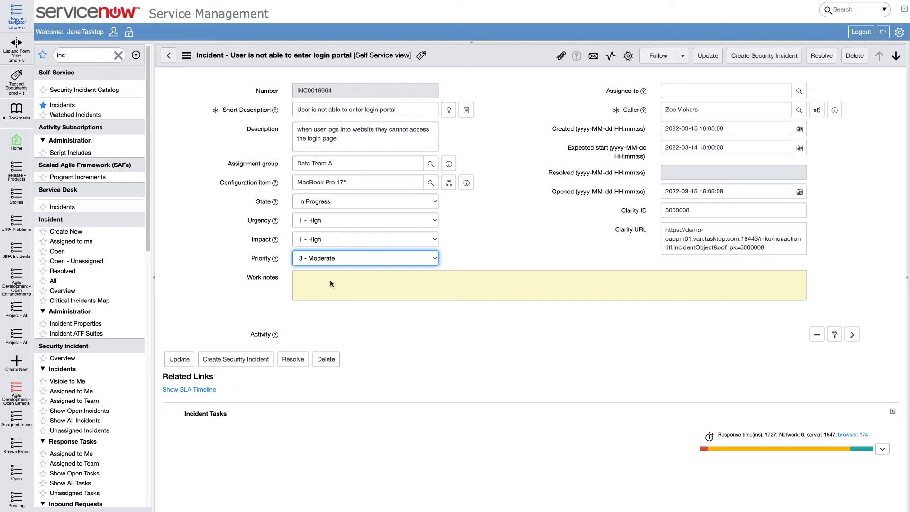
# Step: Append "- it is being blocked by the VPN of the customer network" to the incident's description and save the update
pyautogui.click(363, 143)
pyautogui.write('-')
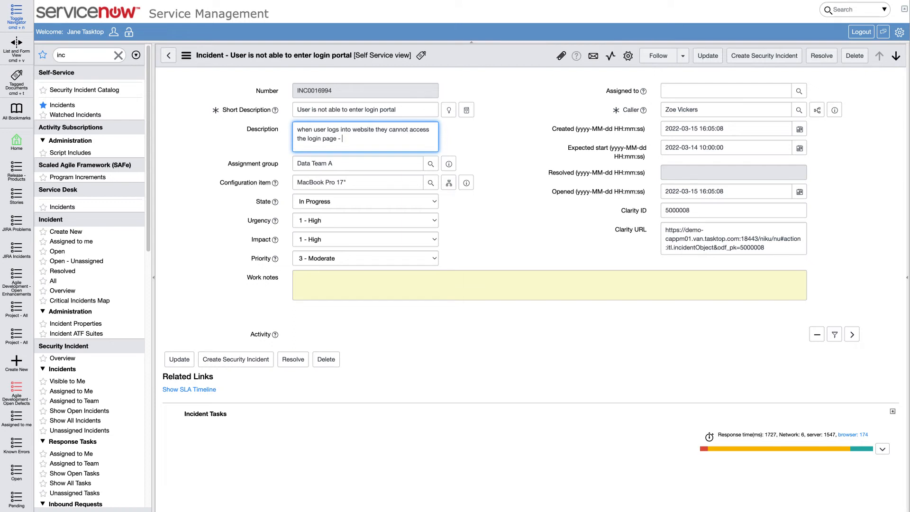
pyautogui.write('it is being blocked by the')
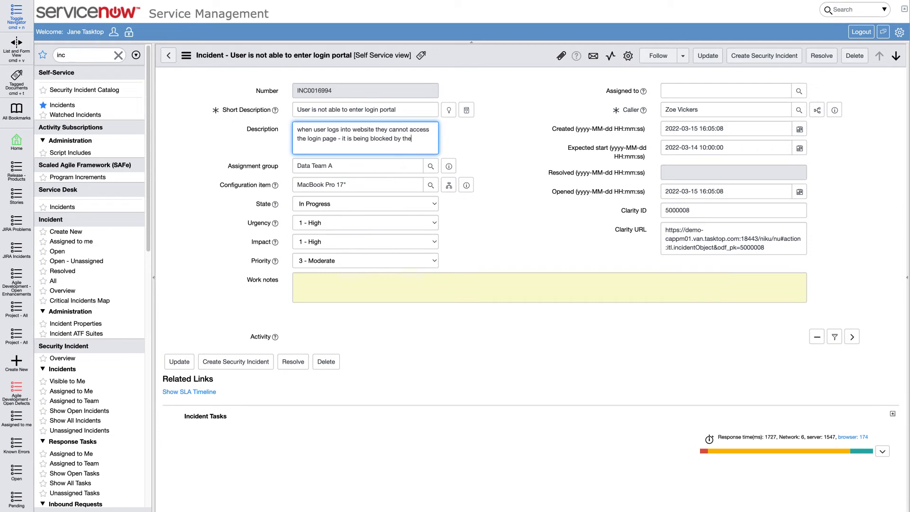
pyautogui.write(' VPN of the customer network')
pyautogui.click(709, 58)
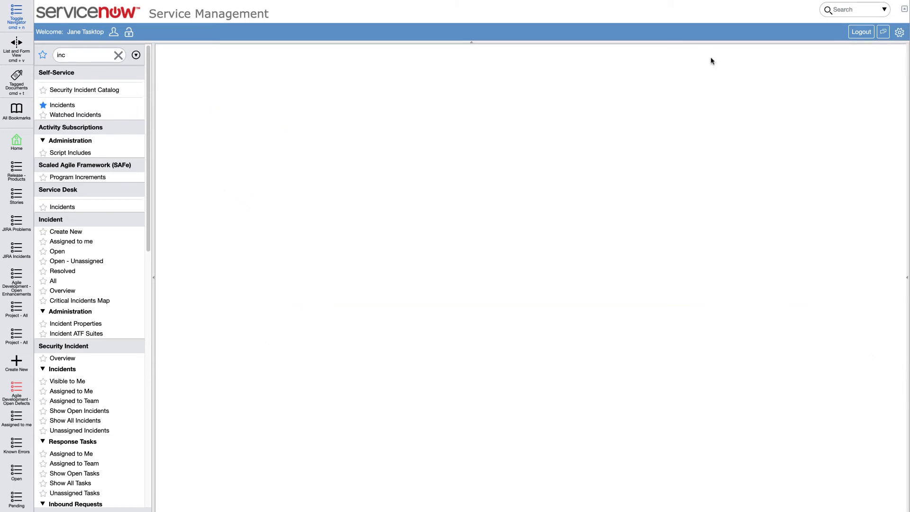
# Step: Change the login portal incident's assignment group to Service Desk directly in the incident list
pyautogui.click(766, 114)
pyautogui.doubleClick(766, 114)
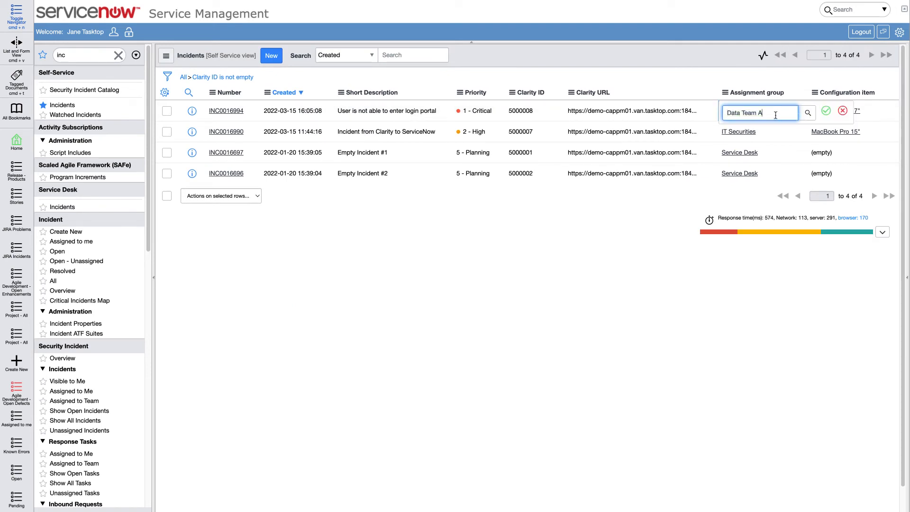
pyautogui.write('Se')
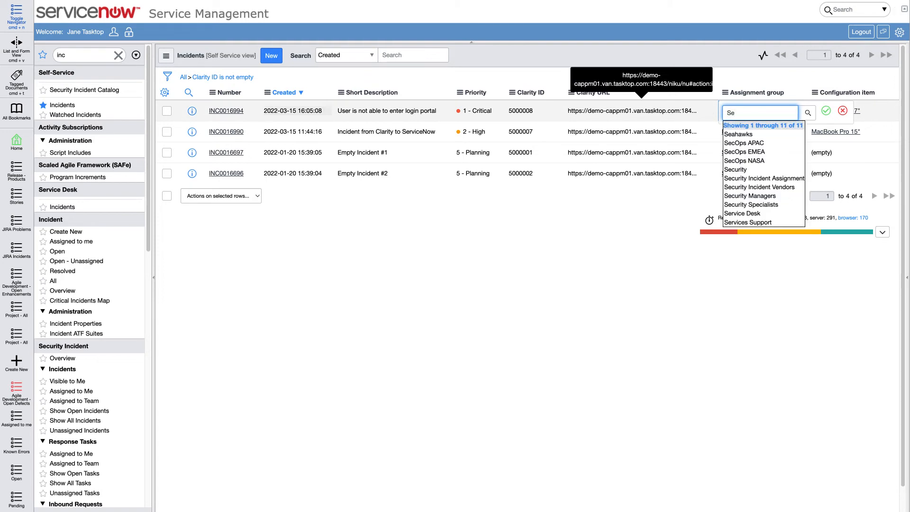
pyautogui.click(751, 213)
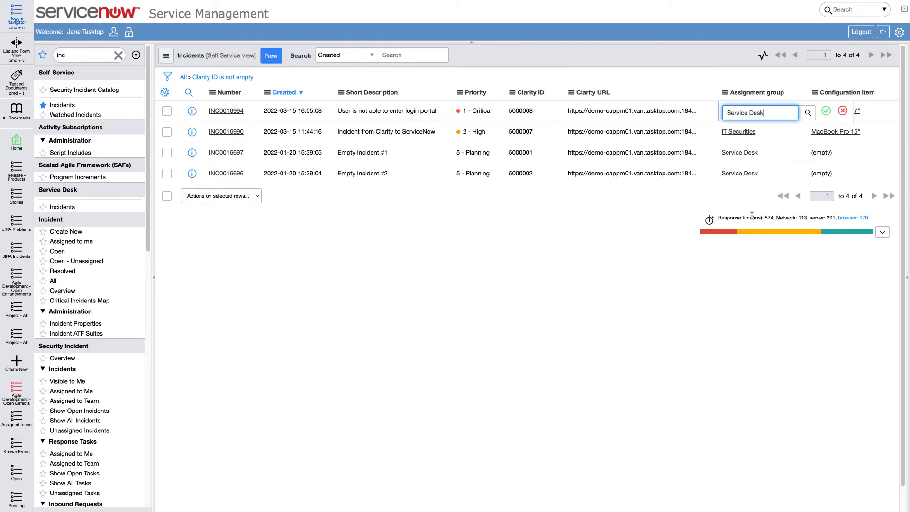
pyautogui.click(826, 111)
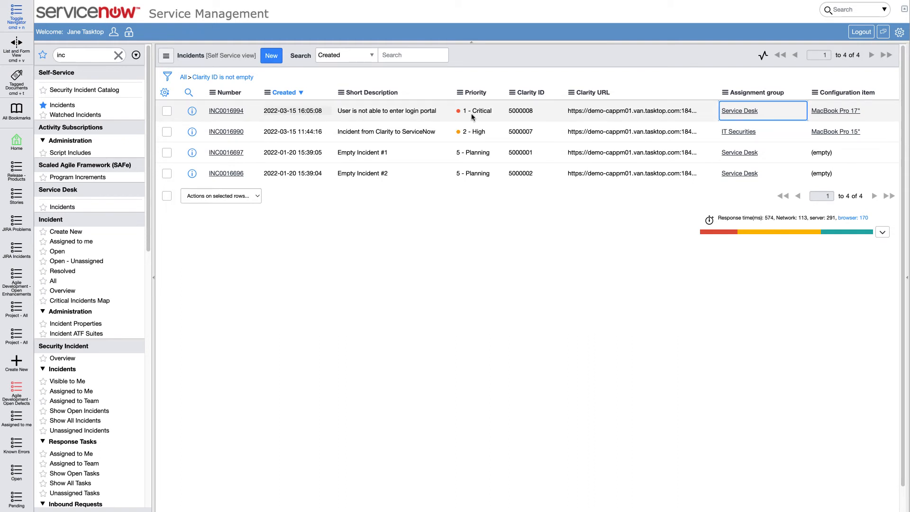
# Step: Reopen the login portal incident and set its urgency and impact to 2 - Medium
pyautogui.click(226, 113)
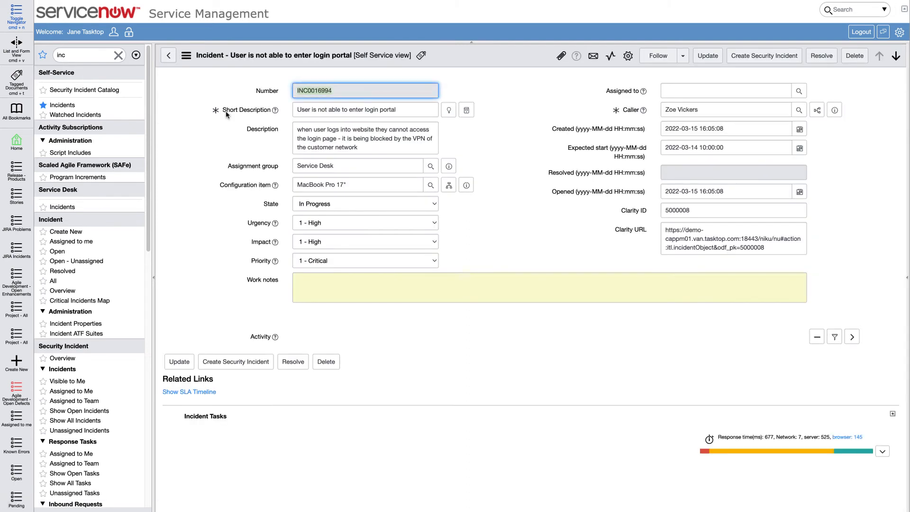
pyautogui.click(356, 228)
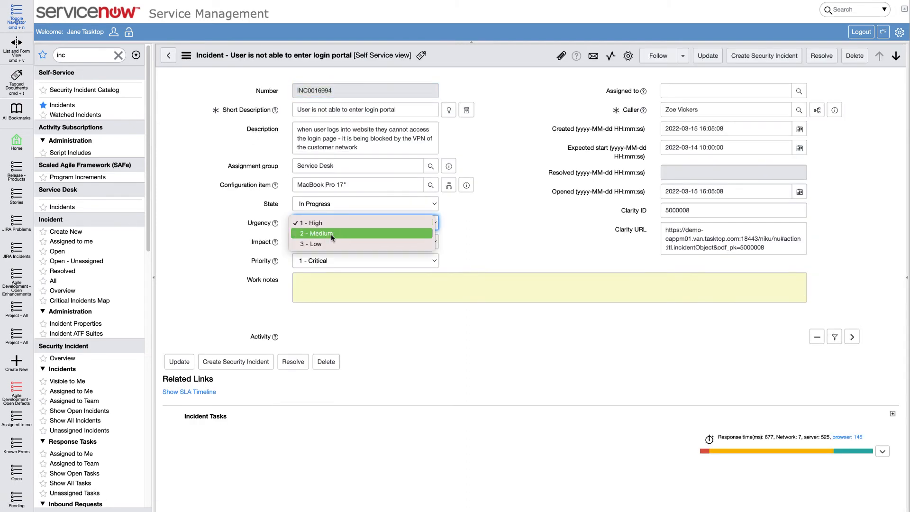
pyautogui.click(332, 234)
pyautogui.click(338, 240)
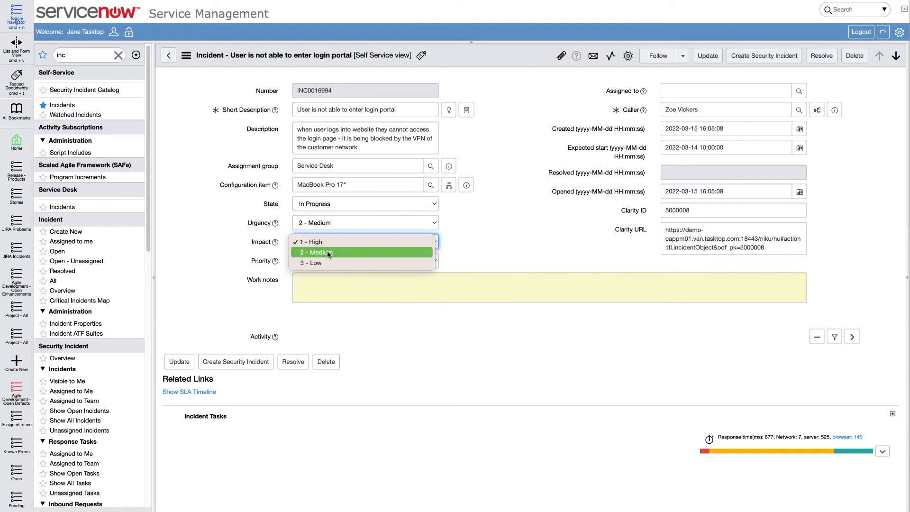
pyautogui.click(327, 250)
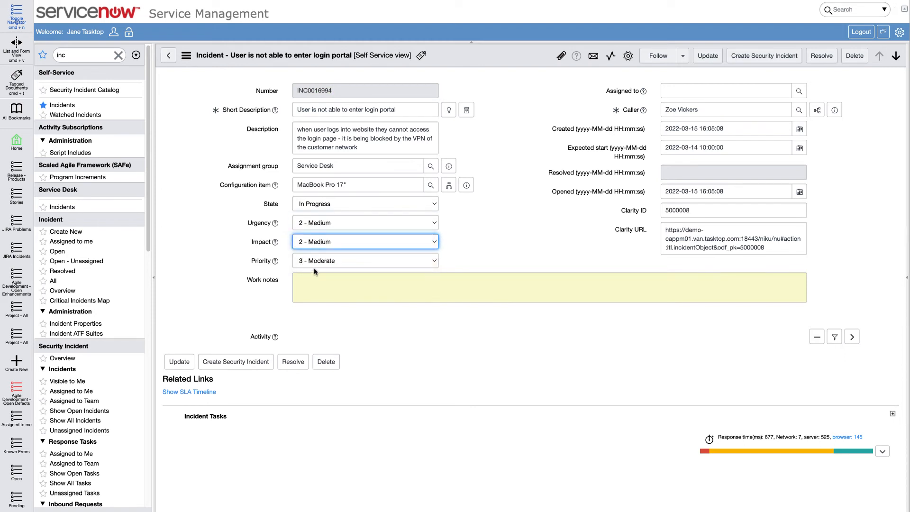
# Step: Save the incident update in ServiceNow, then switch to Clarity PPM and reload the matching incident's properties
pyautogui.click(707, 55)
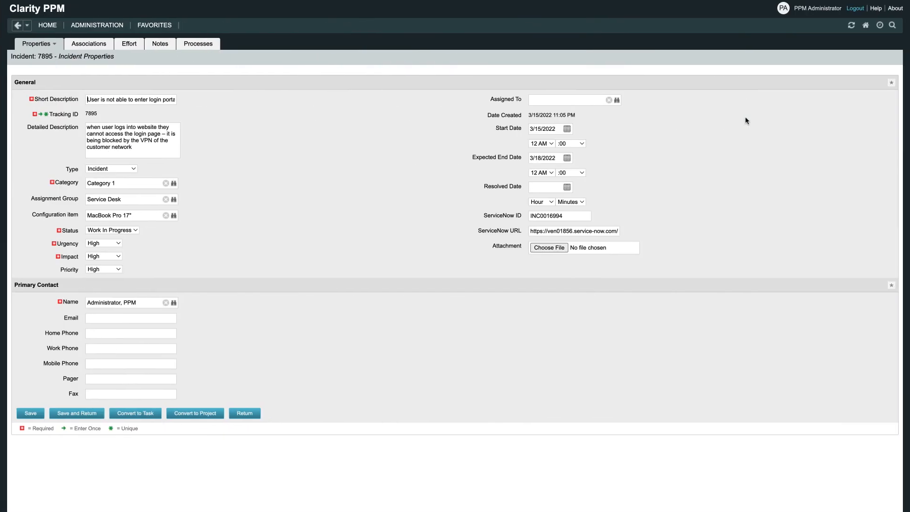
pyautogui.rightClick(745, 120)
pyautogui.click(613, 158)
# Step: Assign the incident to the non-administrator user from the user lookup and save the incident
pyautogui.write('zoe')
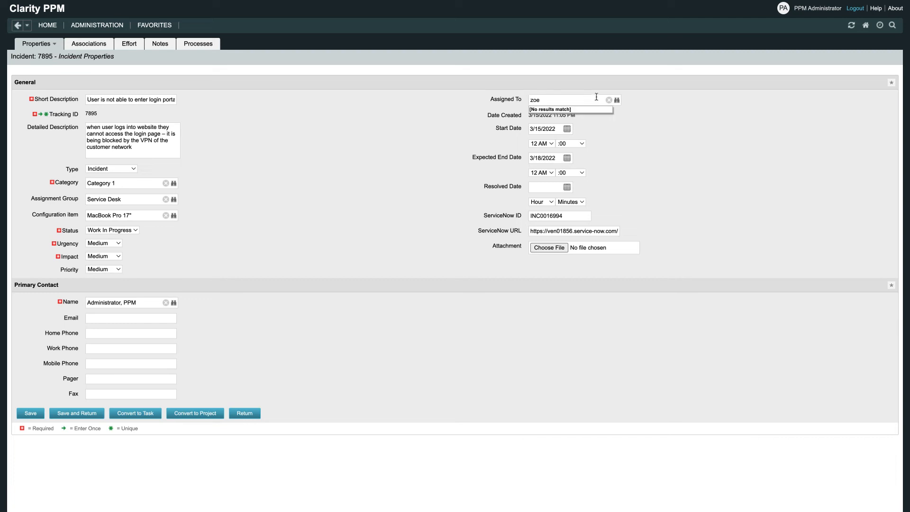
pyautogui.click(617, 100)
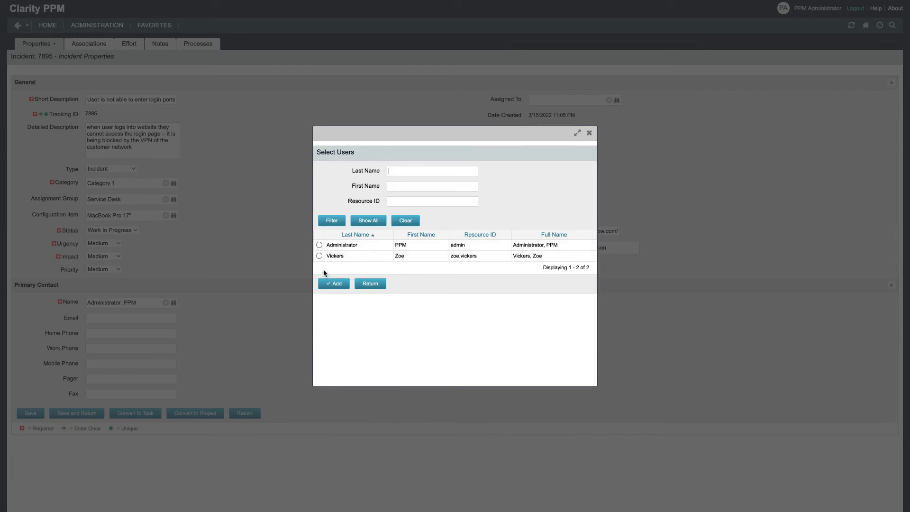
pyautogui.click(319, 255)
pyautogui.click(328, 284)
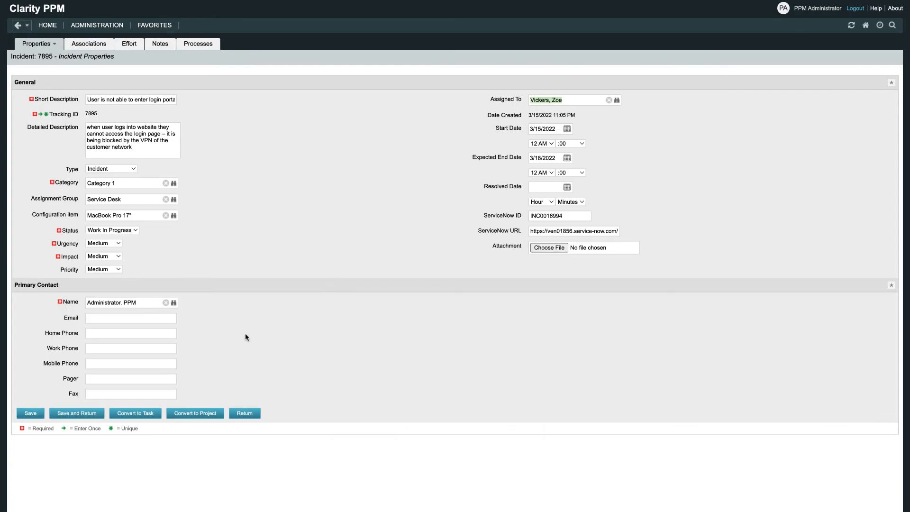
pyautogui.click(29, 413)
# Step: Examine the VPN text in the incident's detailed description and the full ServiceNow URL
pyautogui.moveTo(133, 146); pyautogui.dragTo(167, 134)
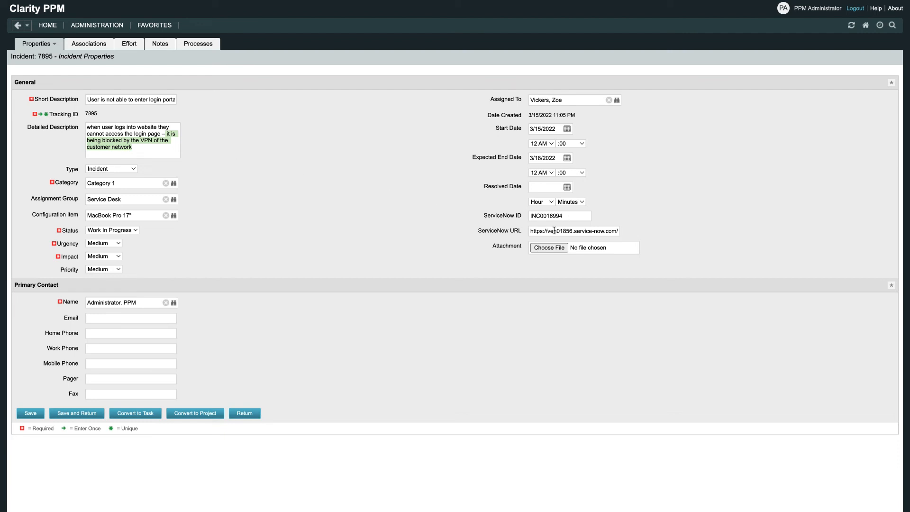
pyautogui.moveTo(544, 231); pyautogui.dragTo(638, 232)
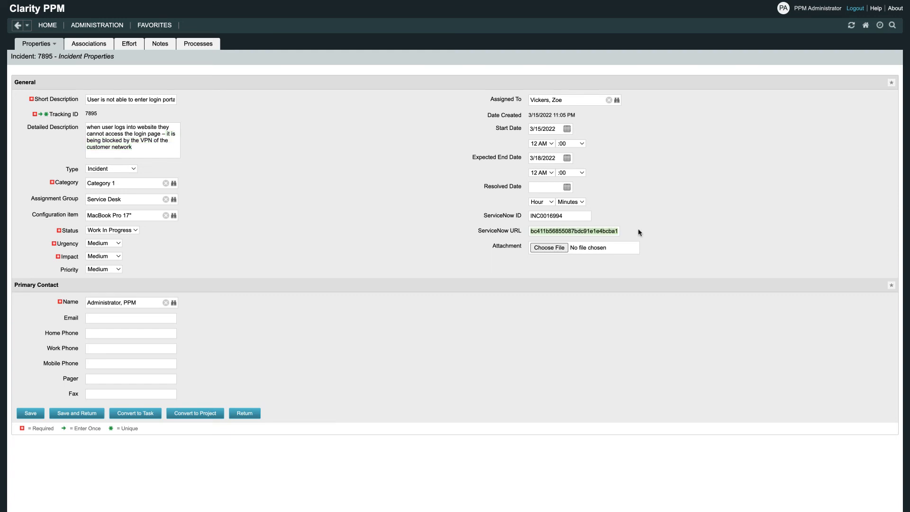
pyautogui.click(638, 232)
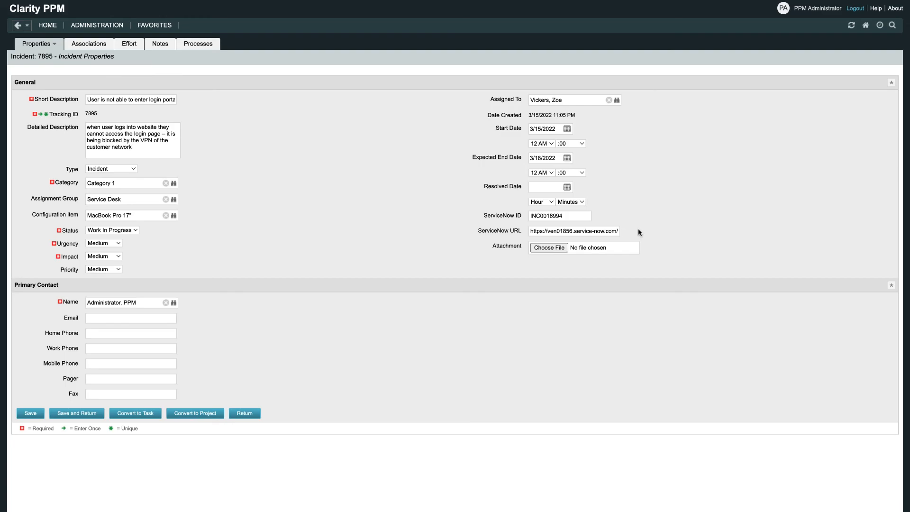
# Step: Switch to ValueOps Connectors and show all artifact types in the integration landscape
pyautogui.hotkey('ctrl', 'Tab')
pyautogui.click(226, 110)
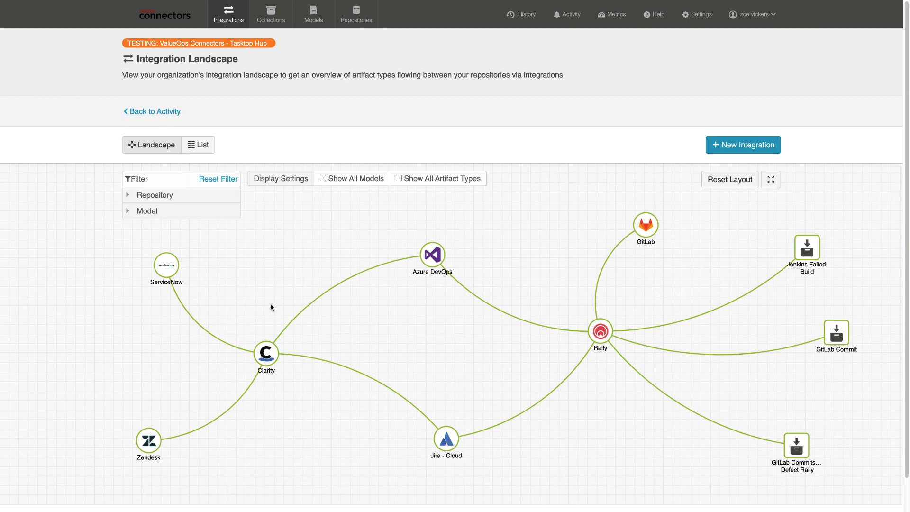
pyautogui.click(399, 179)
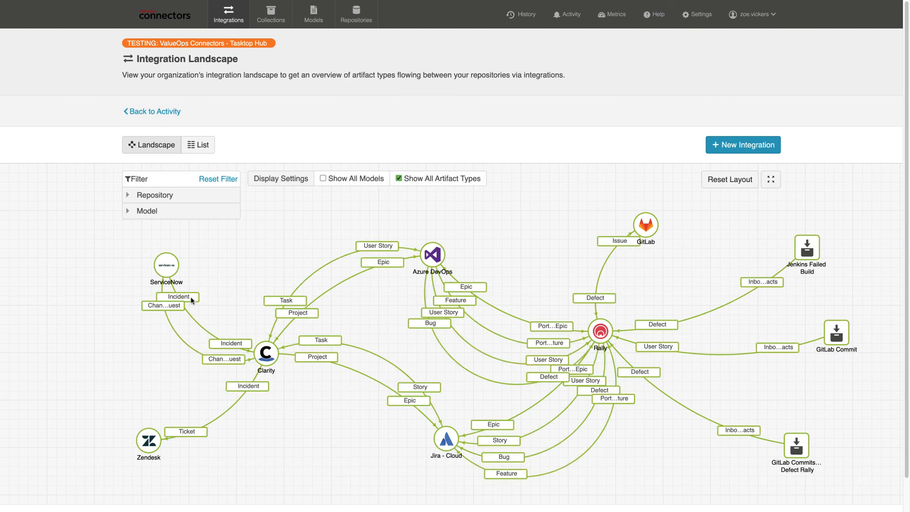
# Step: Open the field flow of the "1.Clarity - Incident <=> ServiceNow - Incident" integration from the integration list
pyautogui.click(197, 144)
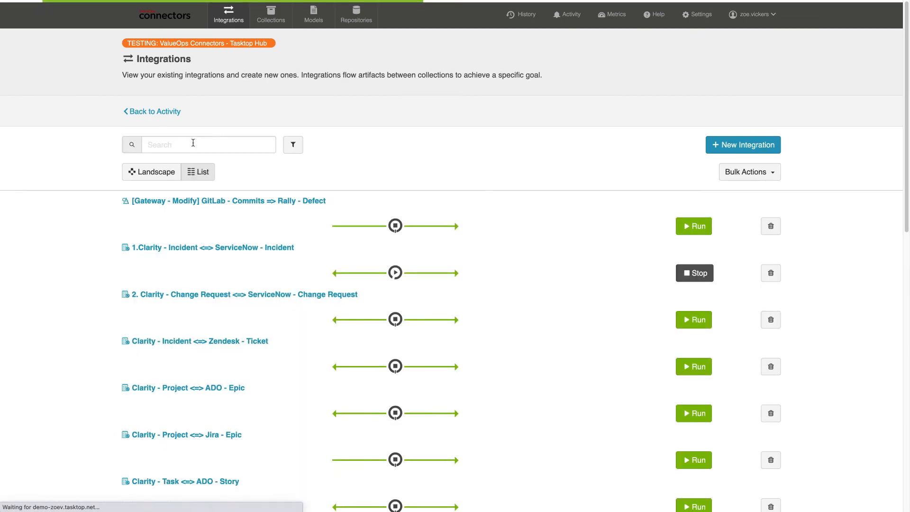
pyautogui.click(235, 257)
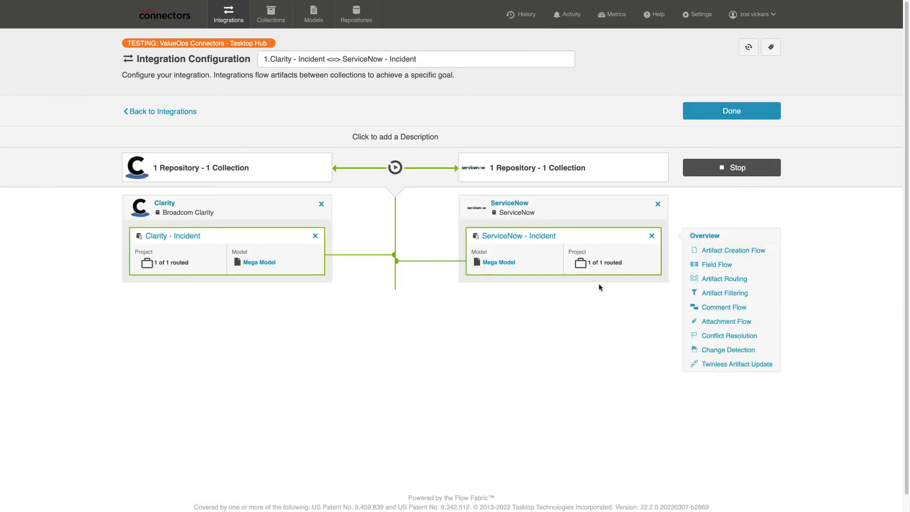
pyautogui.click(726, 265)
pyautogui.scroll(-3, 534, 324)
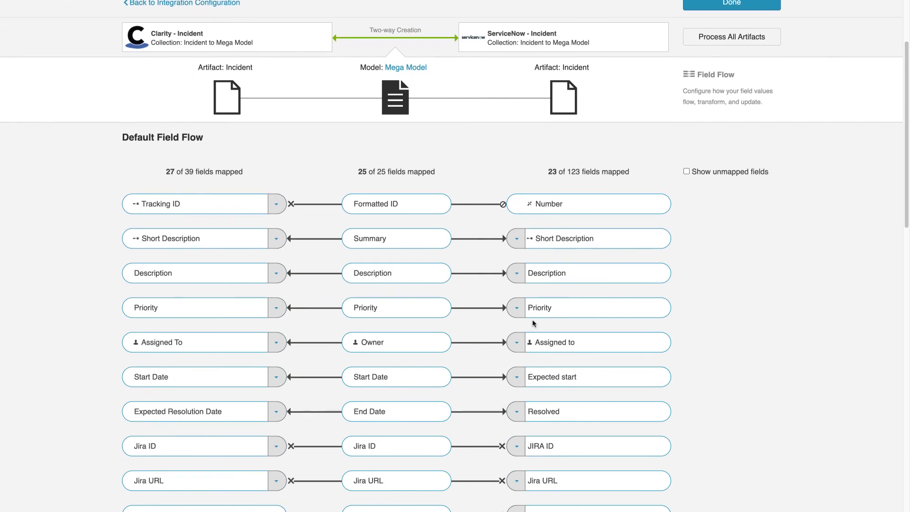
# Step: Examine the field flow frequency options for the ServiceNow Priority field
pyautogui.click(517, 308)
pyautogui.scroll(-1, 544, 360)
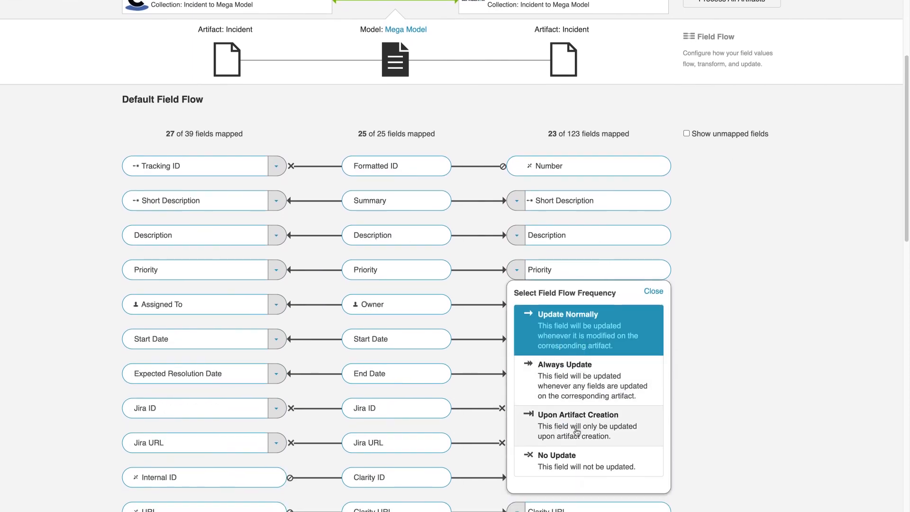
pyautogui.click(576, 456)
pyautogui.scroll(4, 638, 429)
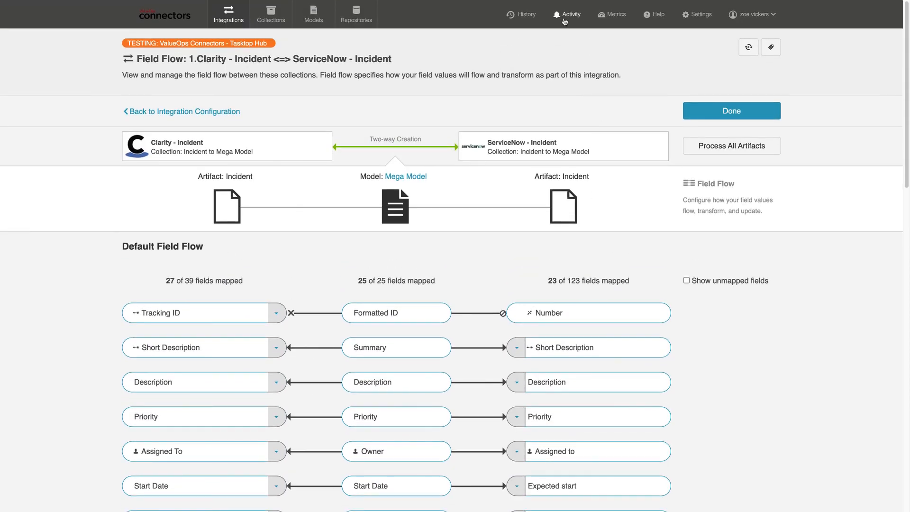
# Step: View the completed artifact activities and expand the field changes of both target artifacts in the latest login portal activity
pyautogui.click(565, 17)
pyautogui.click(642, 167)
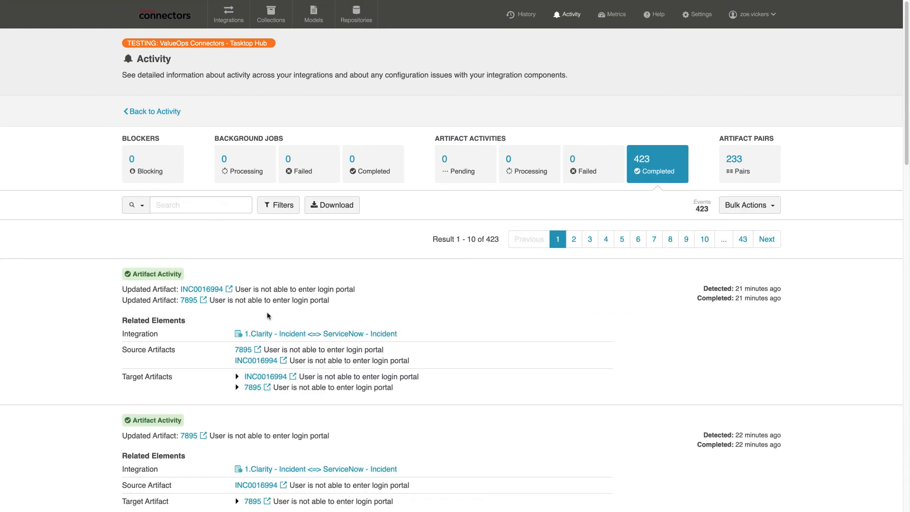
pyautogui.click(238, 377)
pyautogui.scroll(-1, 238, 376)
pyautogui.click(238, 370)
pyautogui.scroll(1, 332, 362)
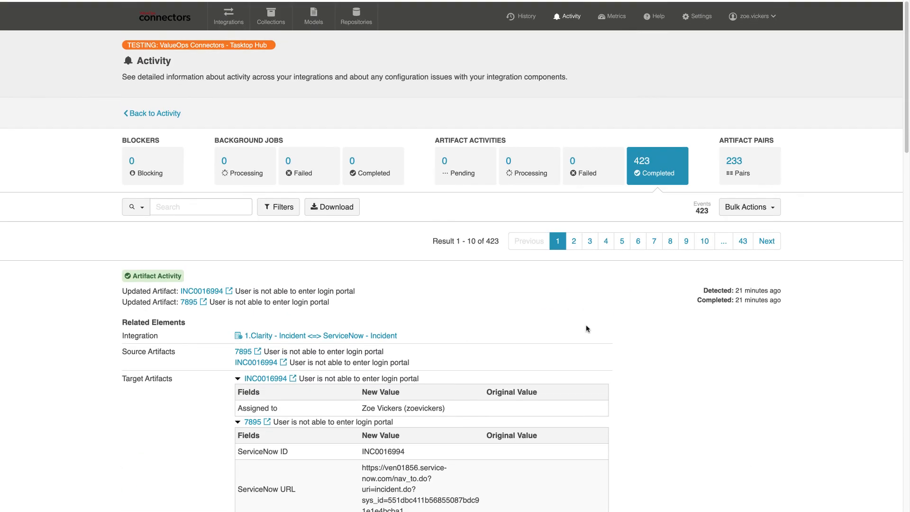
# Step: Review the integration metrics, from the monthly usage chart and artifacts processed down to the cumulative artifact processing counts
pyautogui.click(615, 15)
pyautogui.scroll(-6, 620, 287)
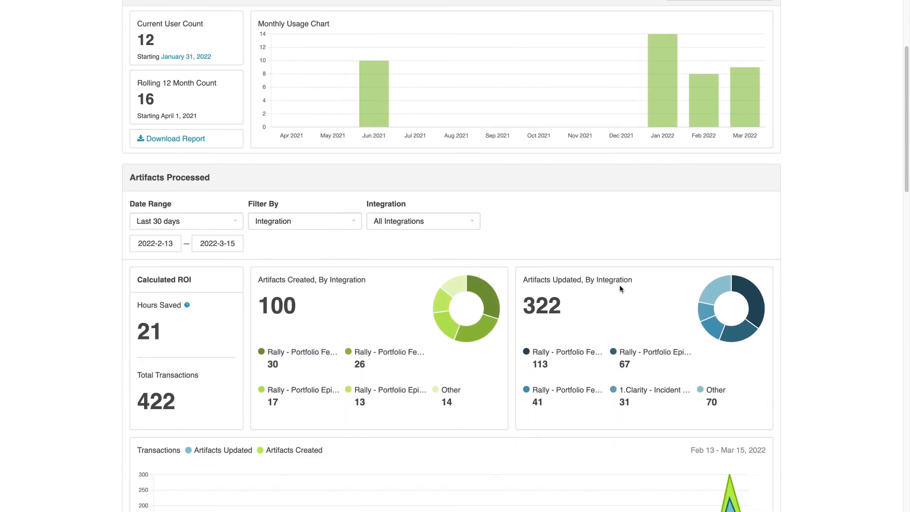
pyautogui.scroll(-8, 619, 289)
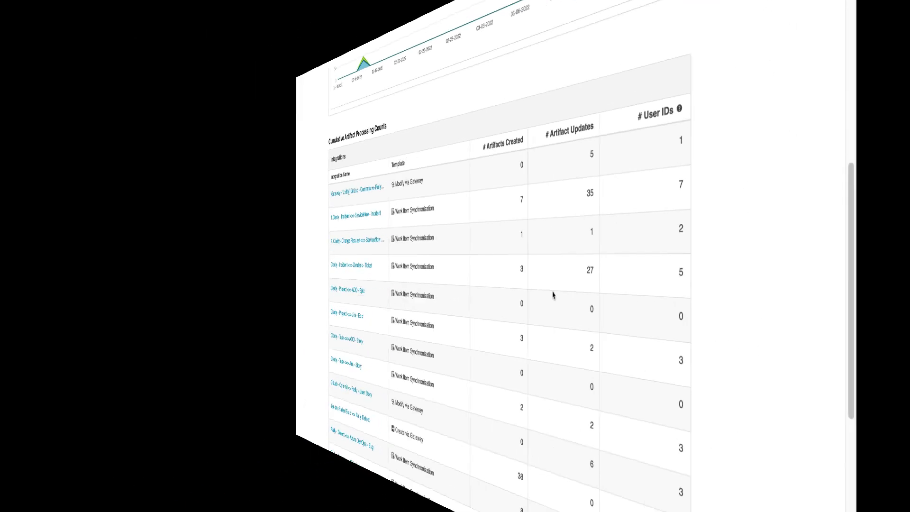